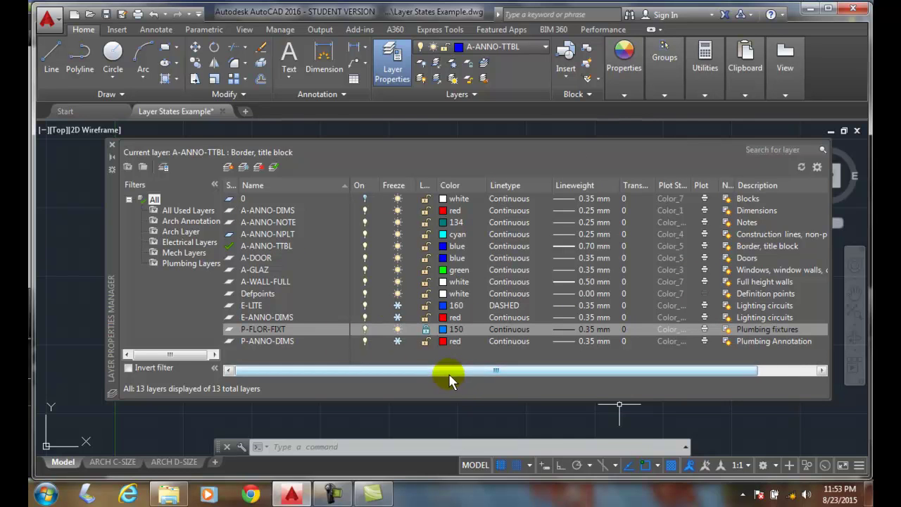
- Save the current layer settings as a new layer state named Floor Plan, and close the Layer States Manager
click(163, 168)
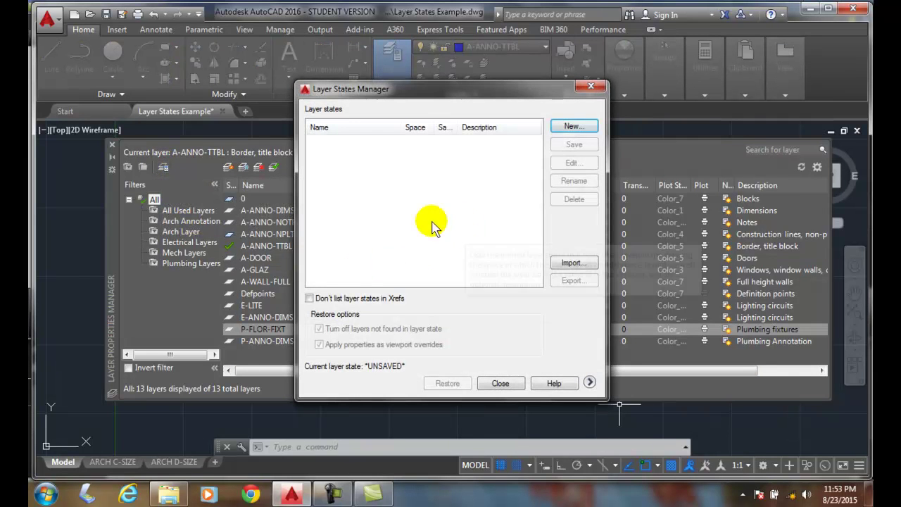
click(577, 127)
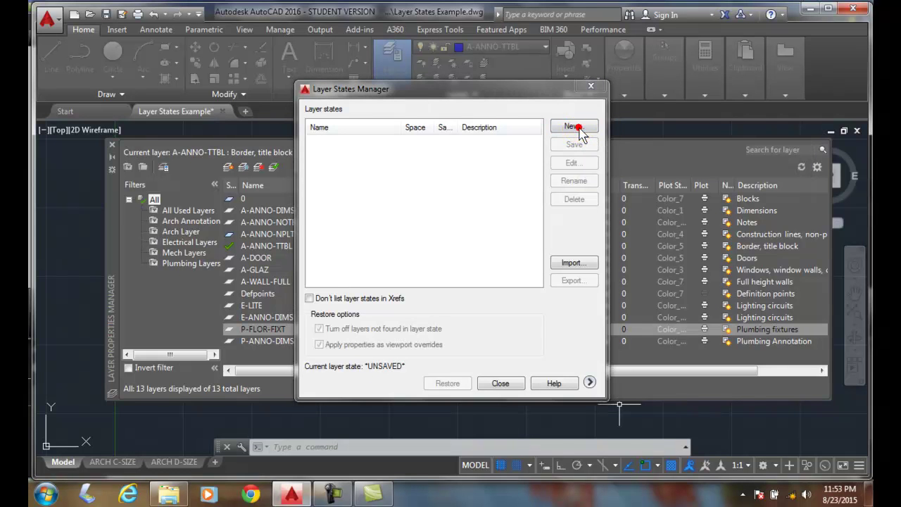
text(F)
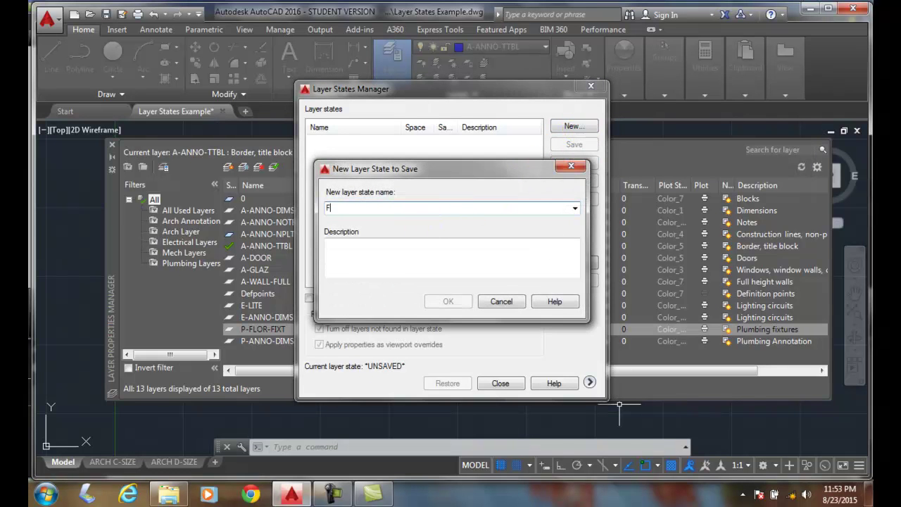
text(loor Plan)
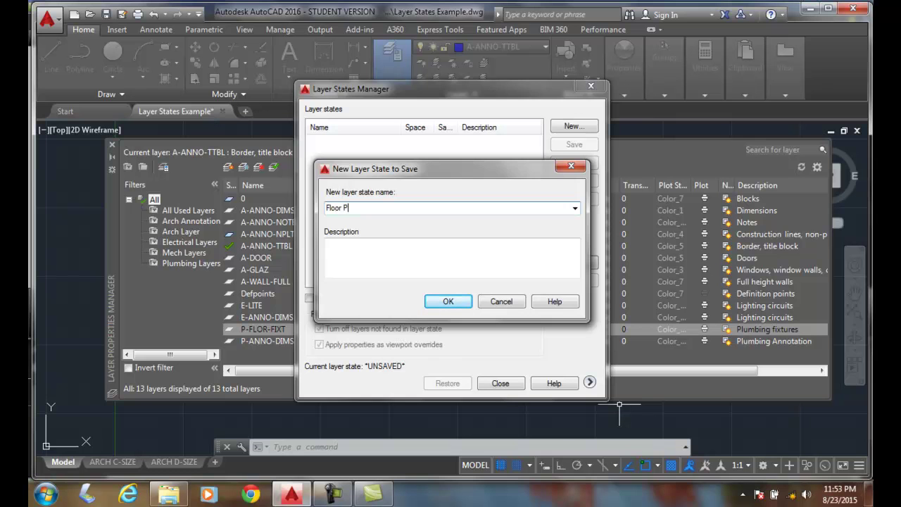
click(454, 304)
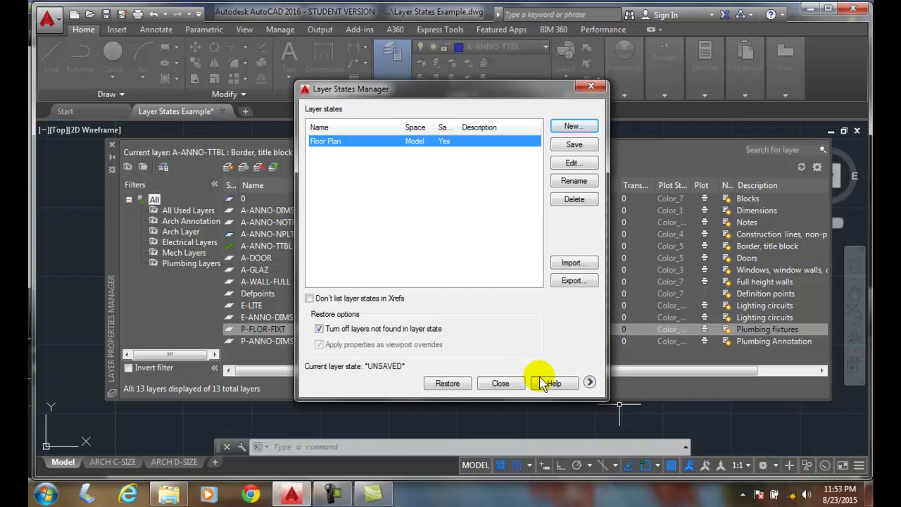
click(501, 385)
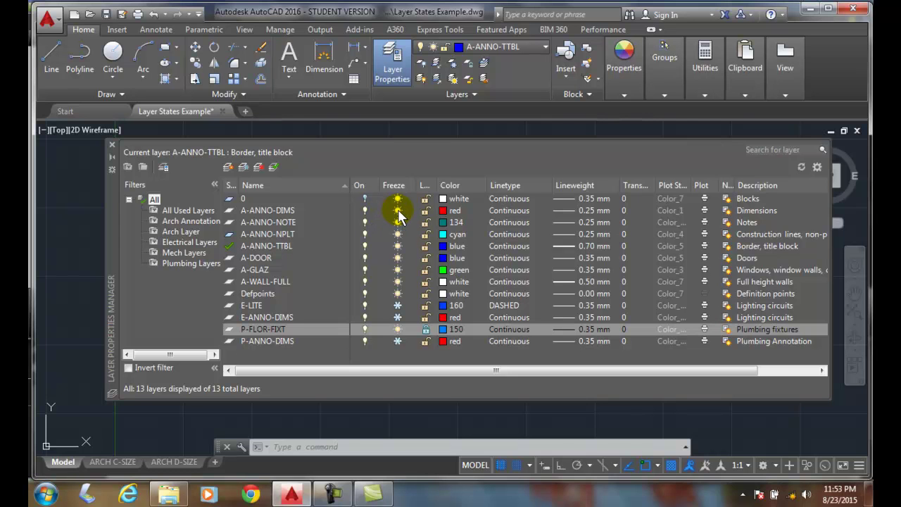
- Freeze the A-ANNO-DIMS, A-ANNO-NOTE and A-ANNO-NPLT layers, and try to freeze A-ANNO-TTBL as well
click(398, 210)
click(396, 223)
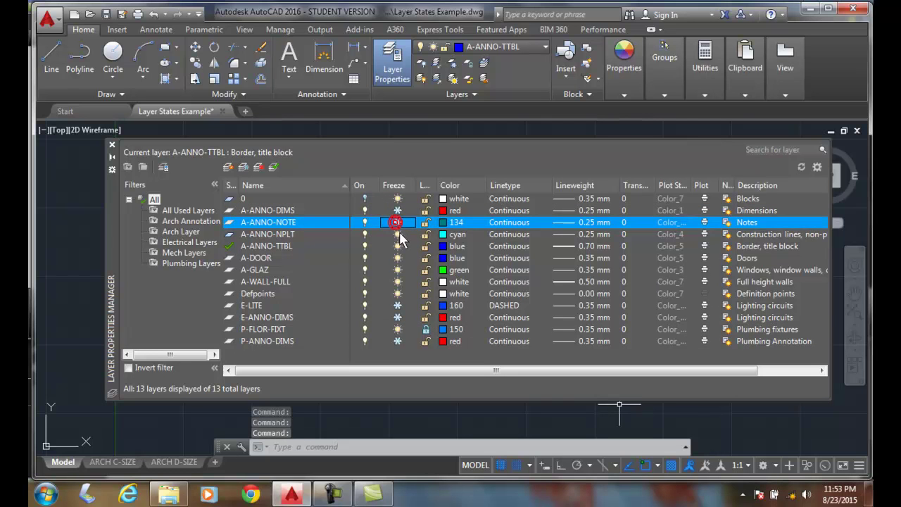
click(398, 234)
click(397, 246)
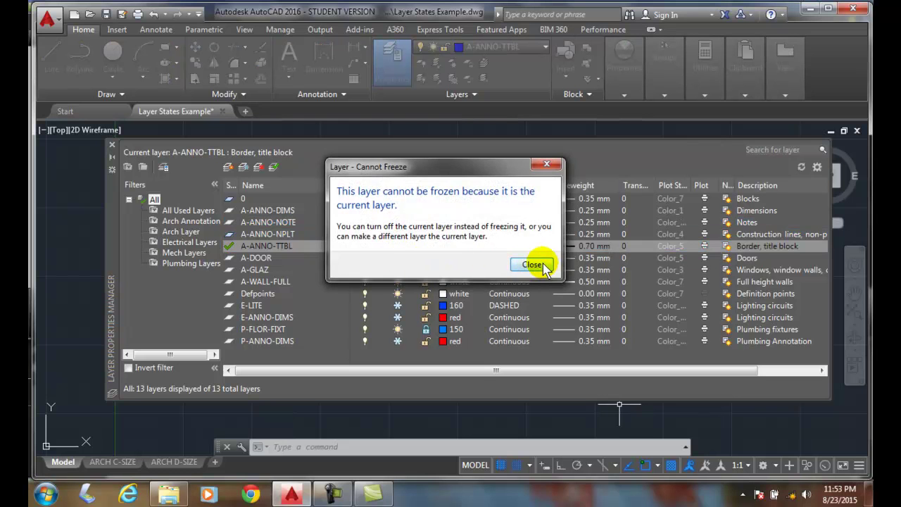
click(533, 265)
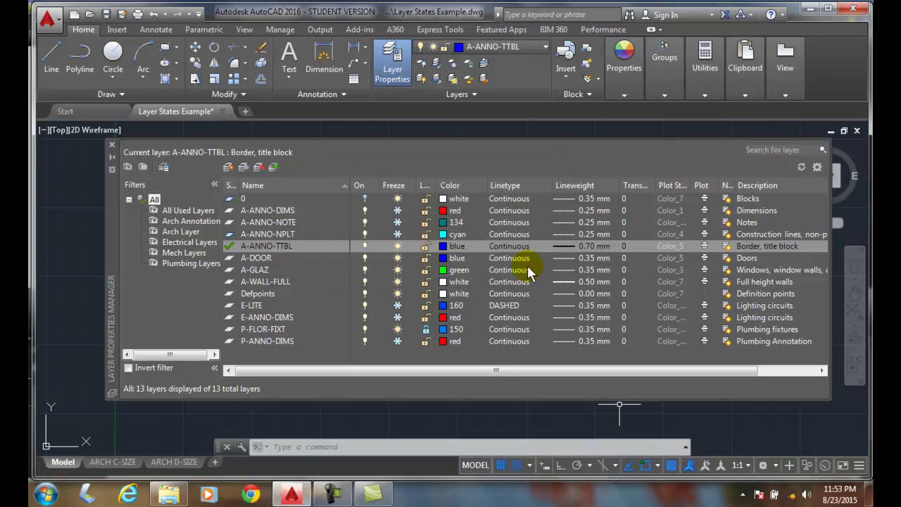
- Freeze the A-DOOR and A-GLAZ layers and lock the A-WALL-FULL layer
click(397, 258)
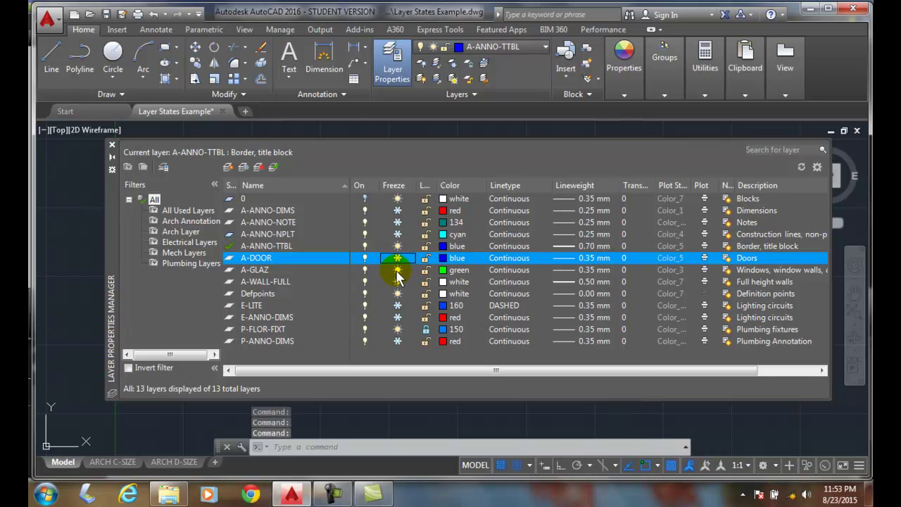
click(396, 272)
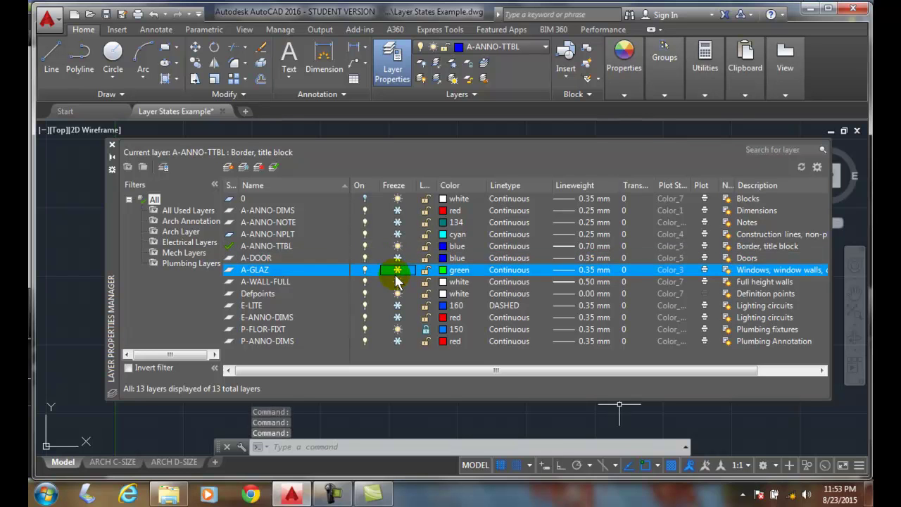
click(396, 274)
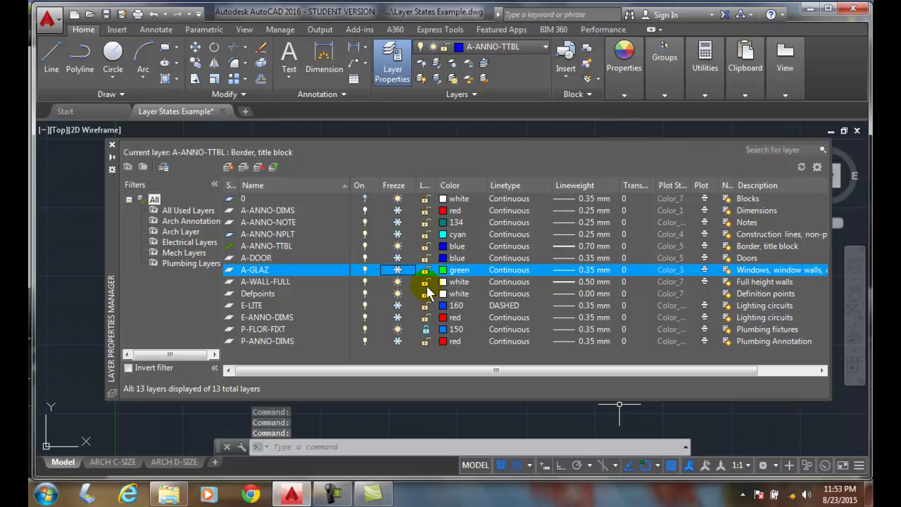
click(425, 283)
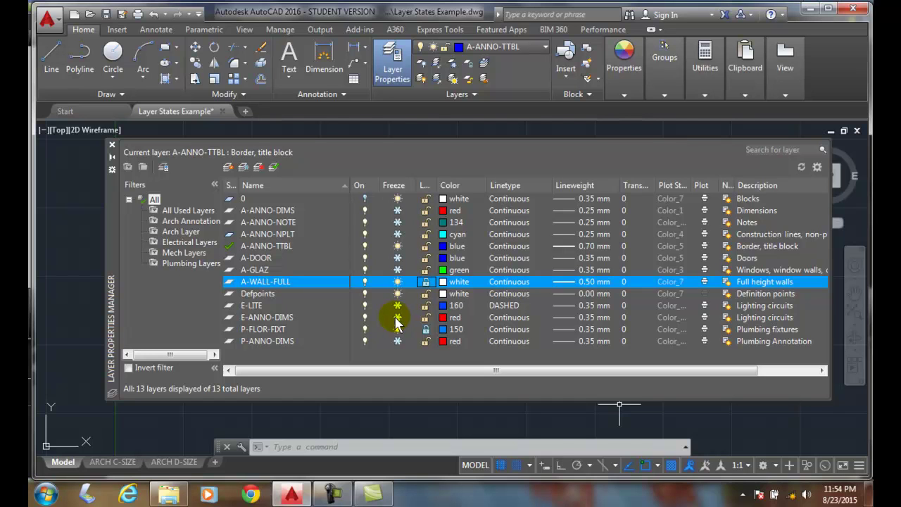
- Thaw the P-ANNO-DIMS layer and unlock the P-FLOR-FIXT layer
click(397, 329)
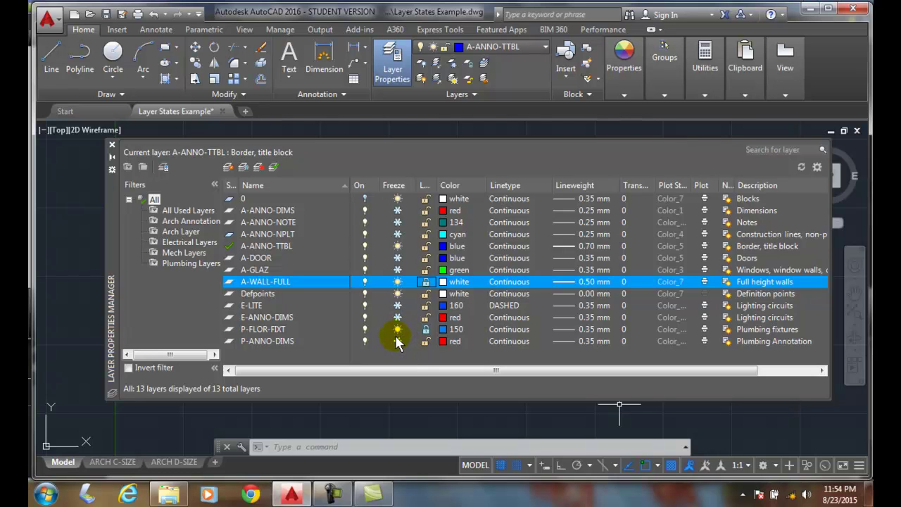
click(398, 345)
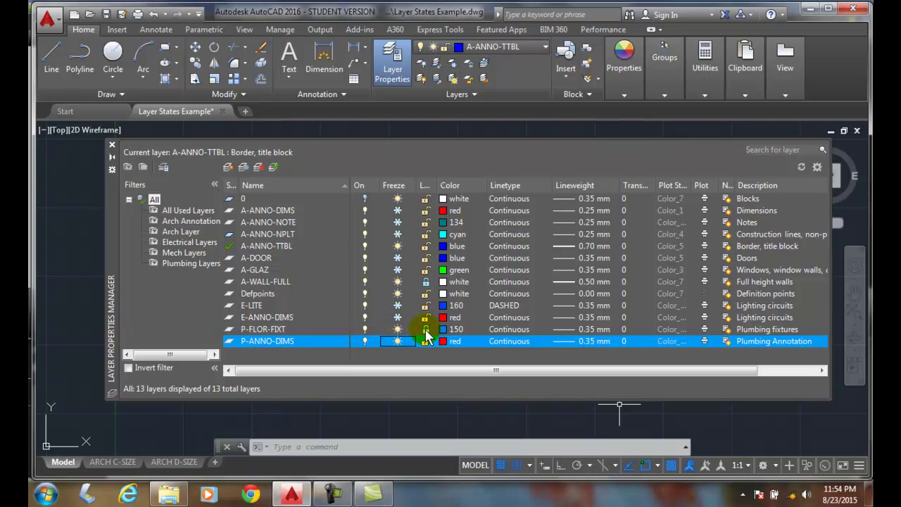
click(425, 330)
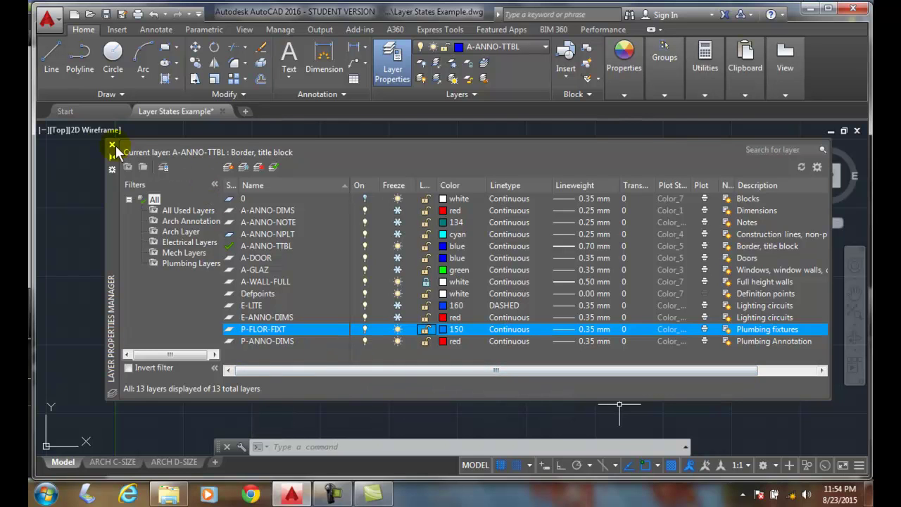
- Save the current layer settings as a new layer state named Plumbing Plan, and close the Layer States Manager
click(164, 168)
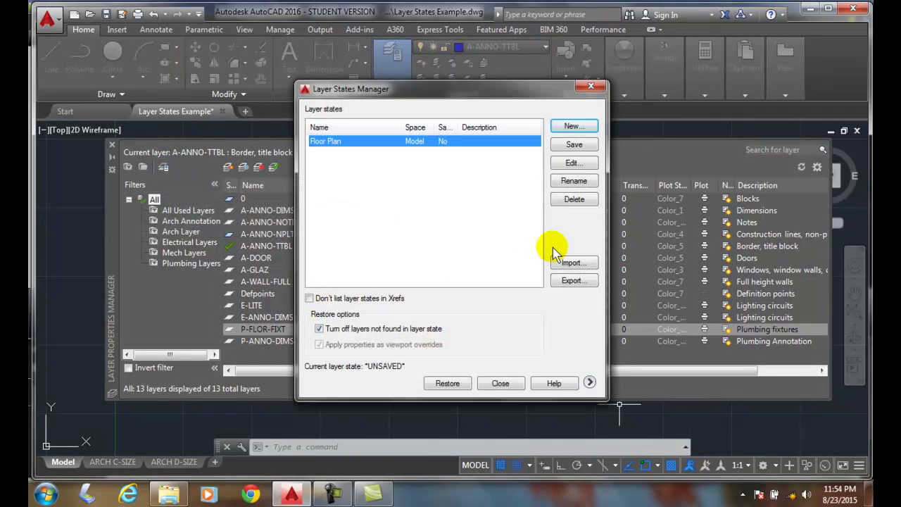
click(571, 128)
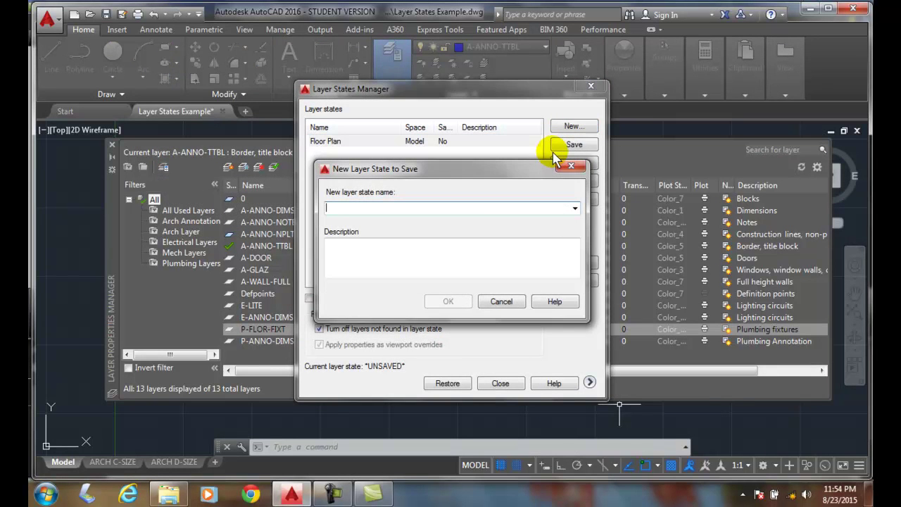
text(Plumbin)
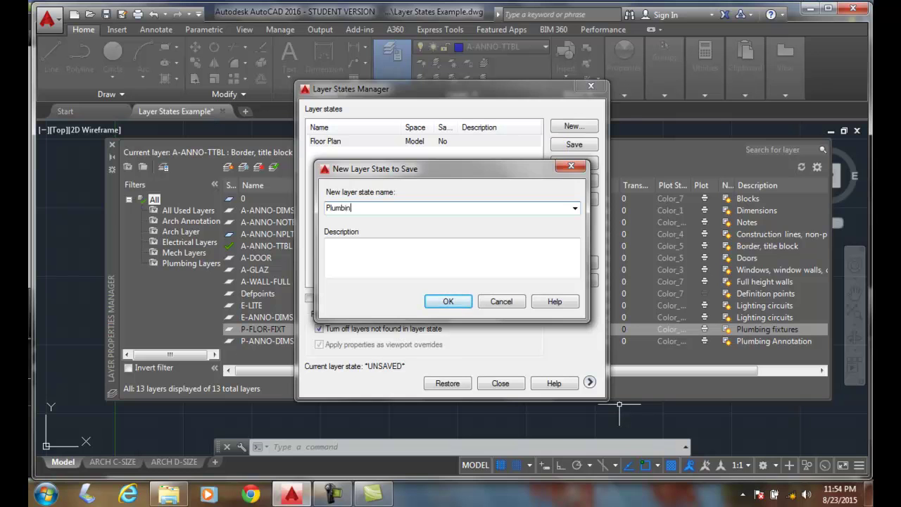
text(g Plan)
click(446, 300)
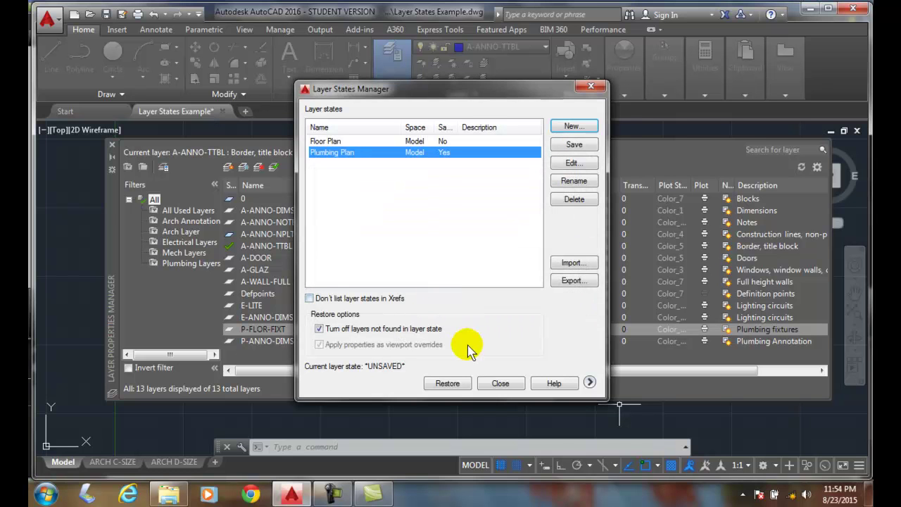
click(499, 383)
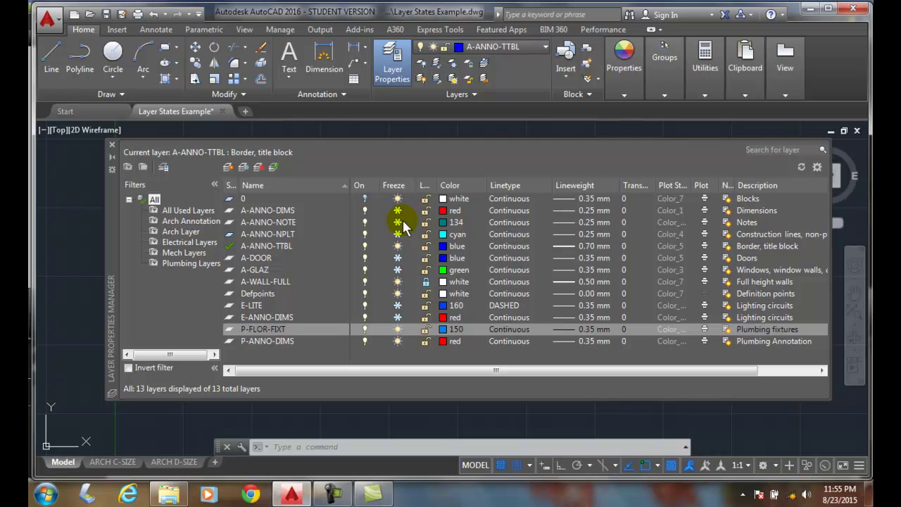
- Lock and thaw the A-DOOR and A-GLAZ layers
click(425, 258)
click(398, 259)
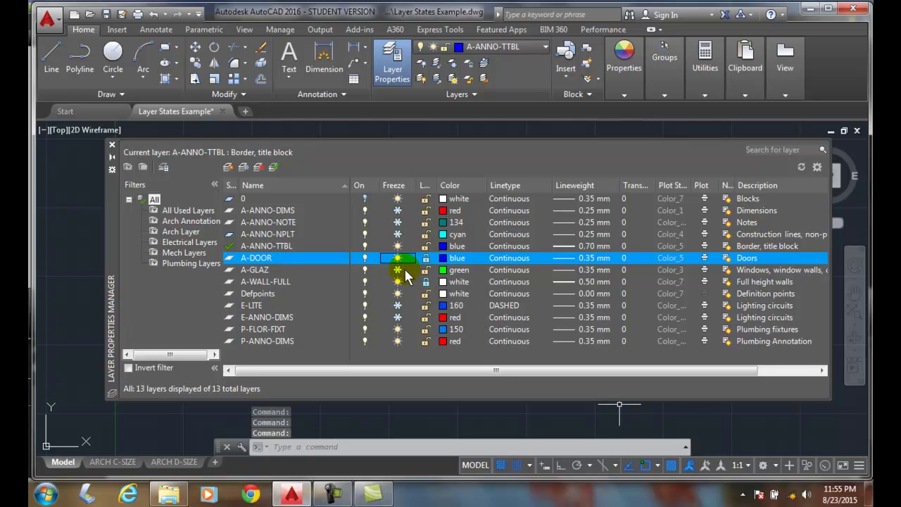
click(426, 271)
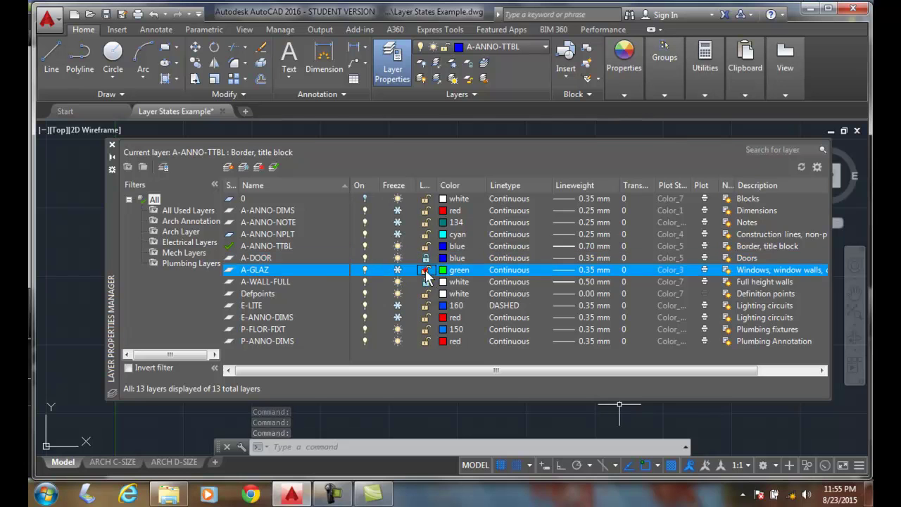
click(397, 270)
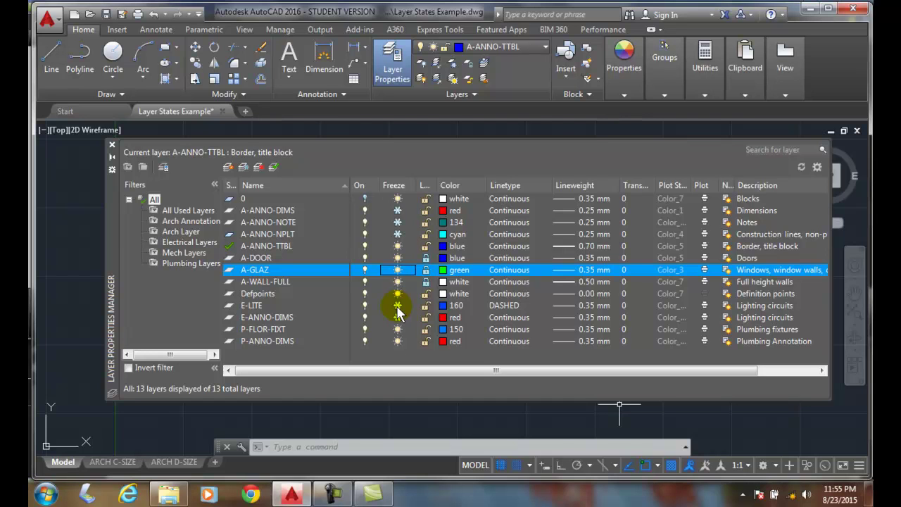
- Freeze the P-ANNO-DIMS layer and lock the P-FLOR-FIXT layer
click(397, 307)
click(397, 318)
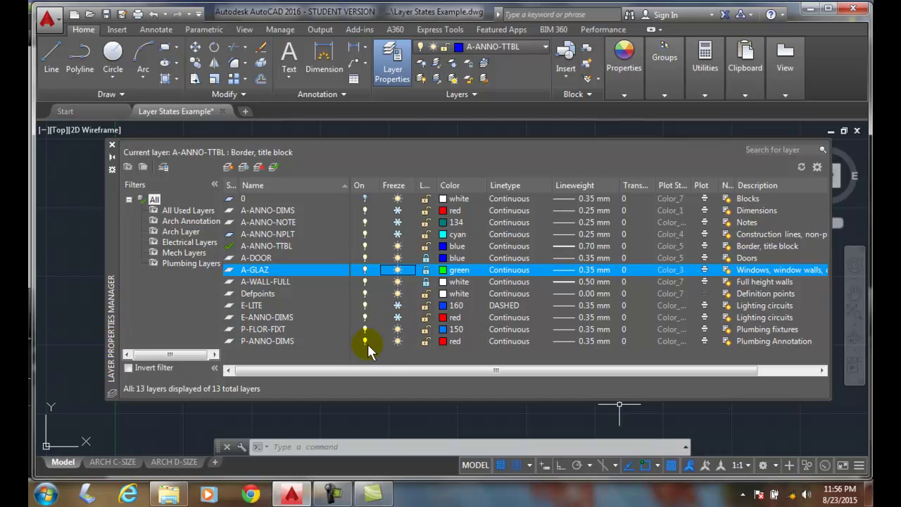
click(397, 317)
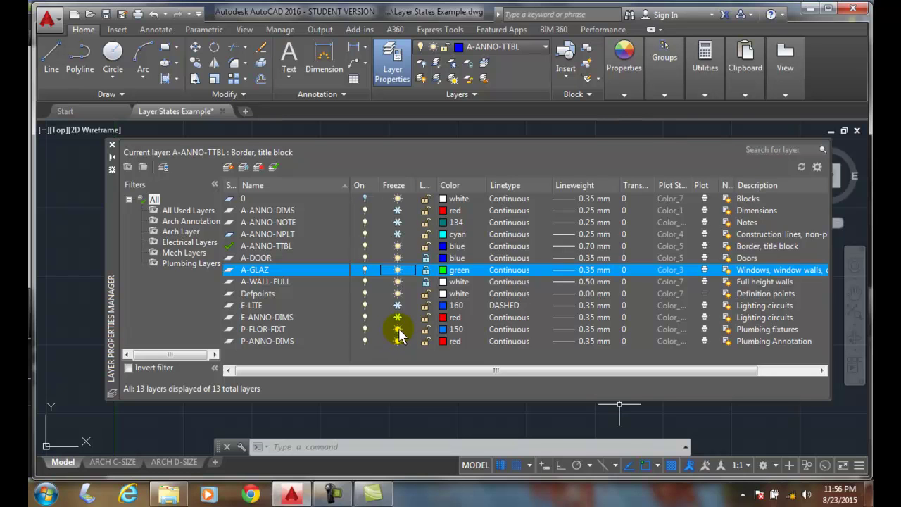
click(397, 341)
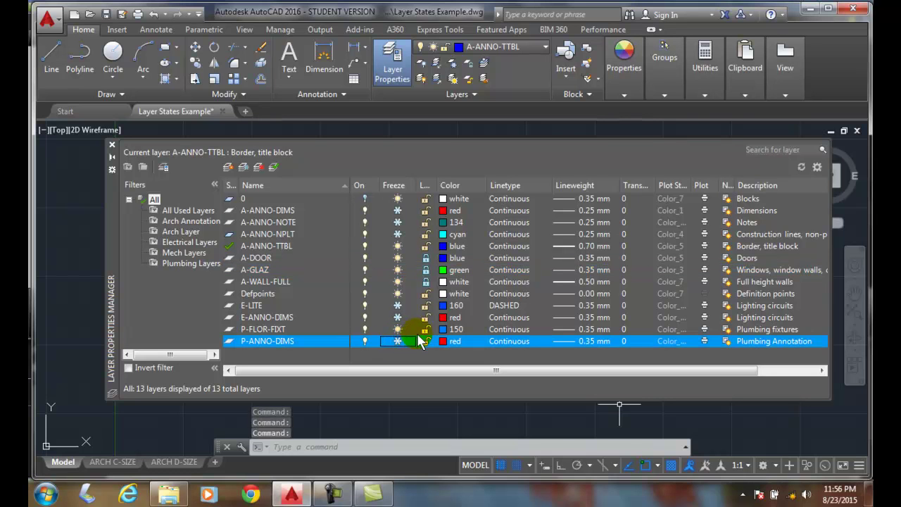
click(426, 329)
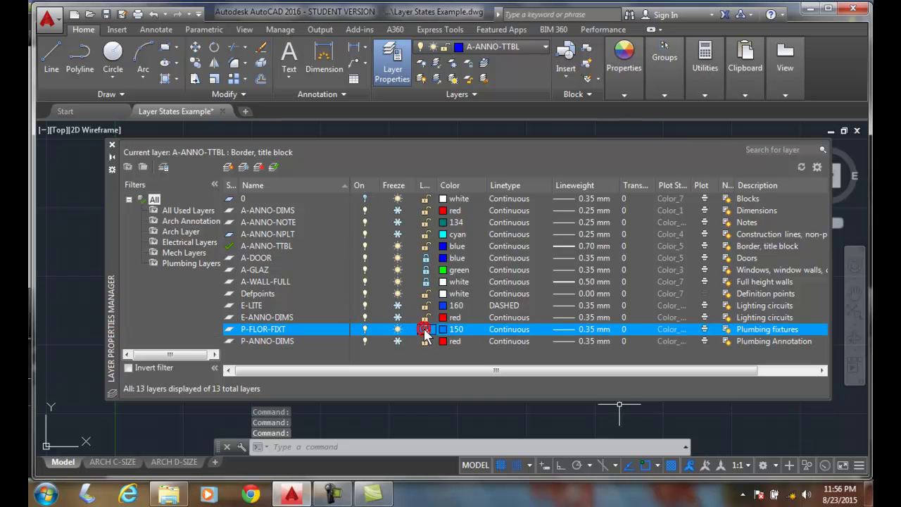
- Save the current layer settings as a new layer state named Electrical Plan, and close the Layer States Manager
click(164, 169)
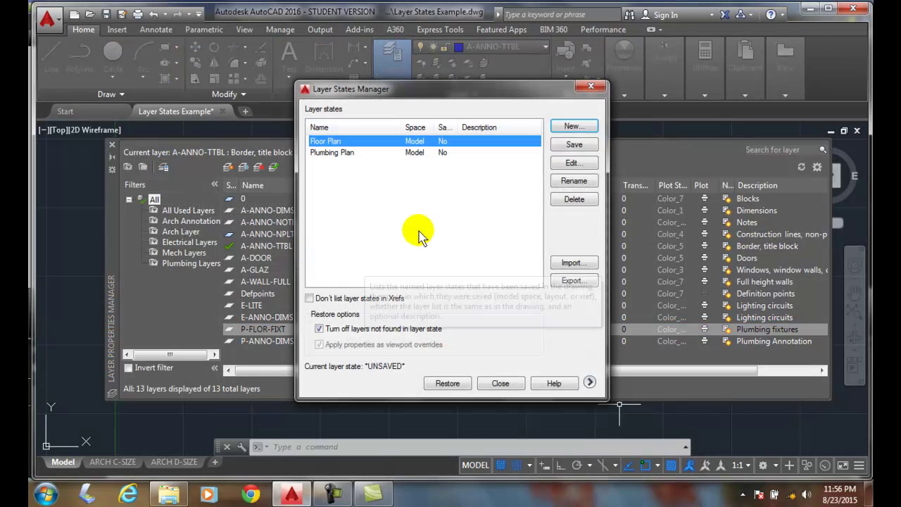
click(580, 129)
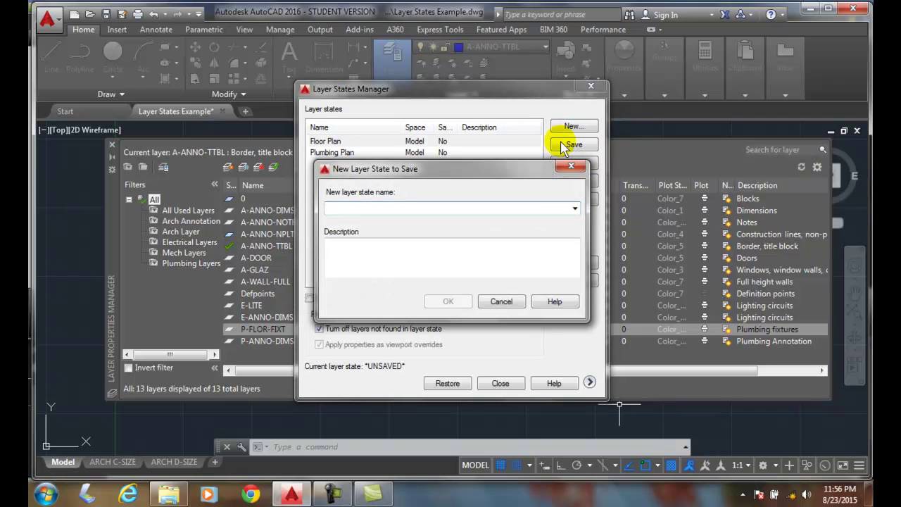
text(Electrical Plan)
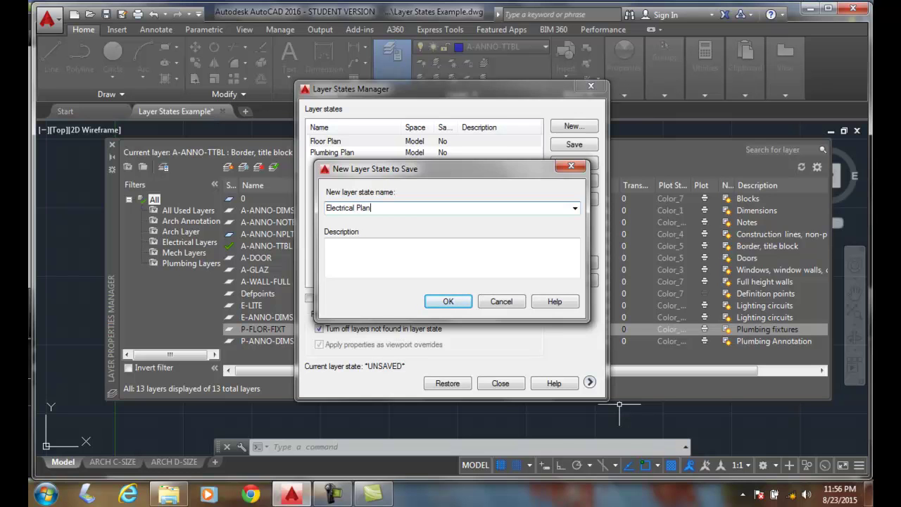
click(448, 301)
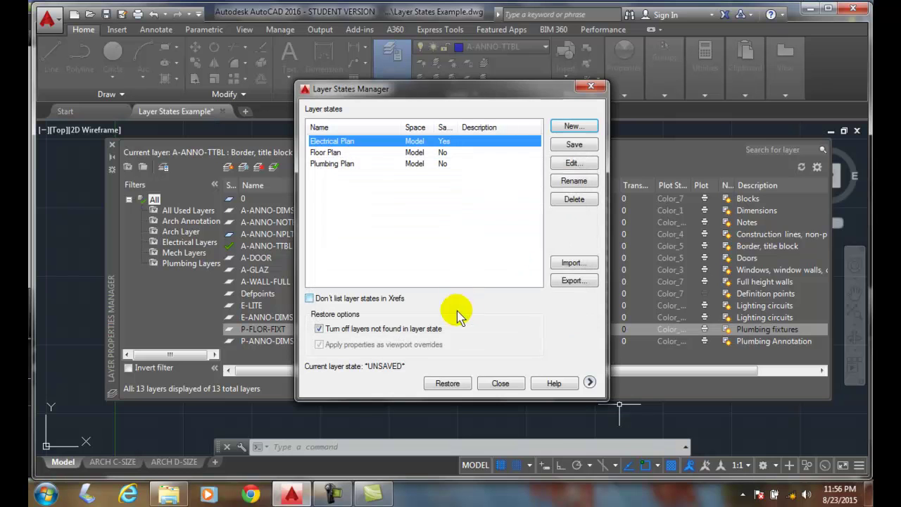
click(501, 383)
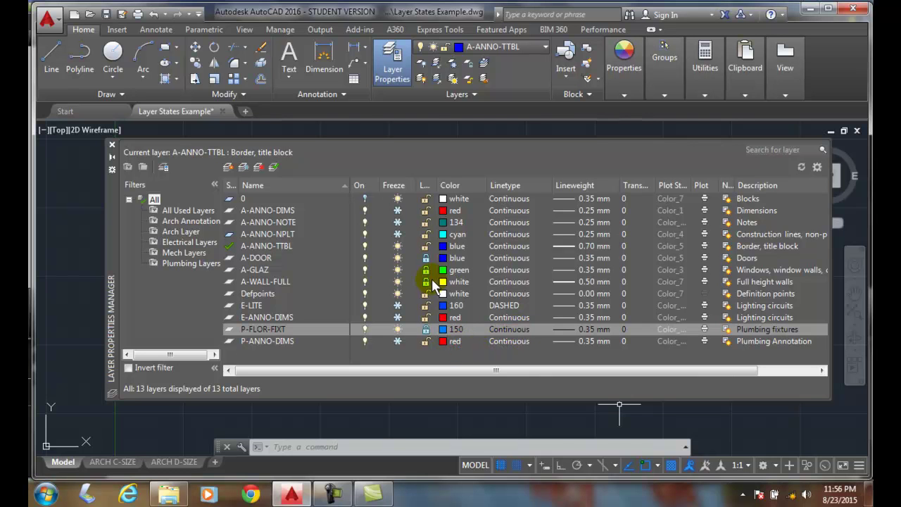
- Open the color selection for the A-ANNO-DIMS layer and cancel it
click(451, 211)
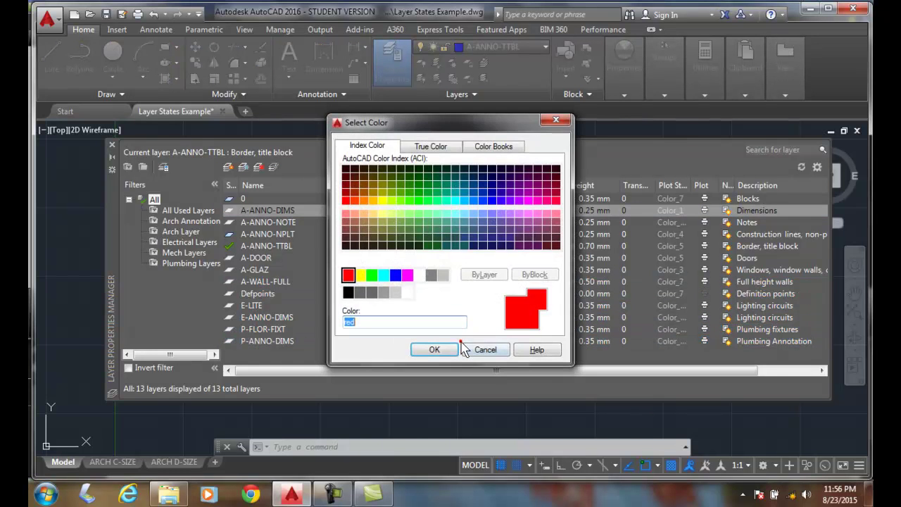
click(478, 350)
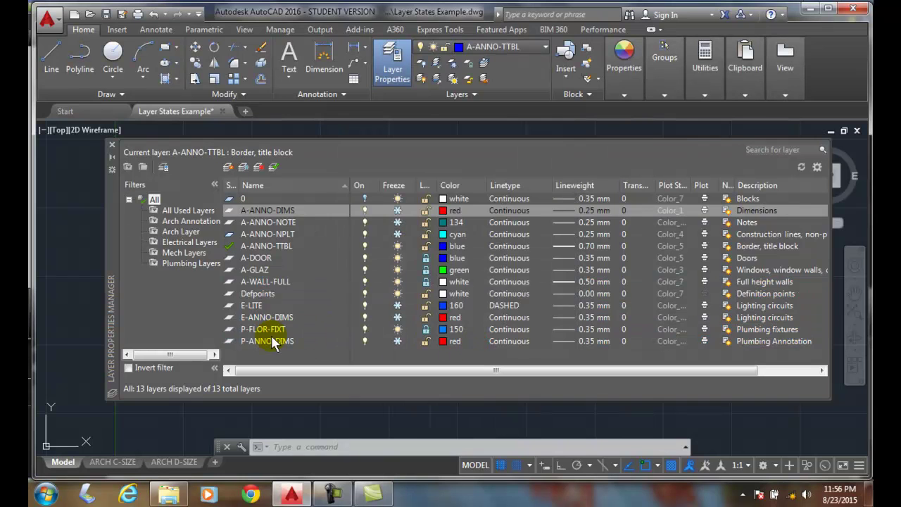
- Set the color of every layer except layer 0 to magenta
shift+click(396, 342)
click(441, 318)
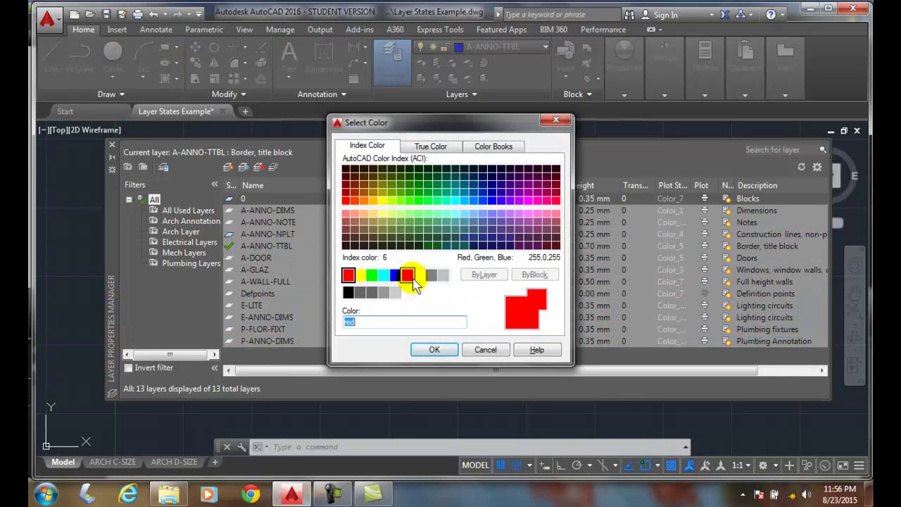
click(408, 275)
click(435, 350)
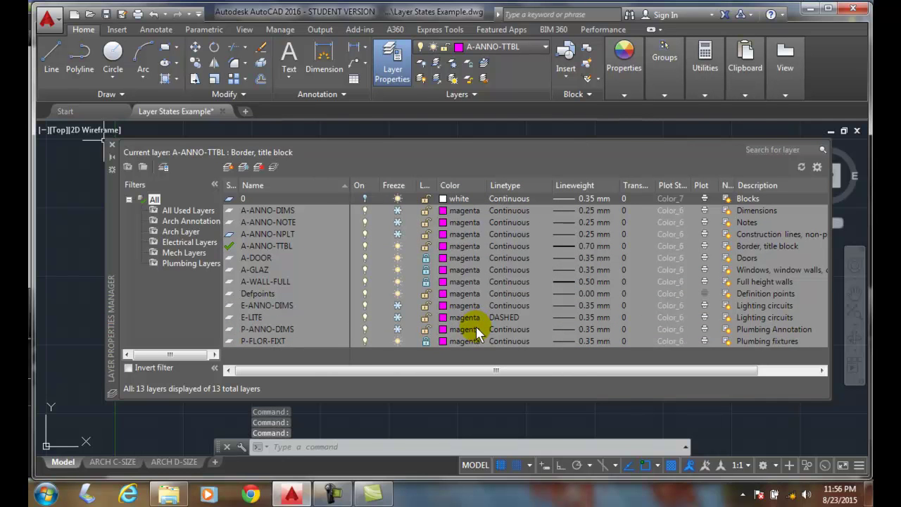
- Thaw and unlock all the selected magenta layers together, and clear the multiple selection
click(397, 211)
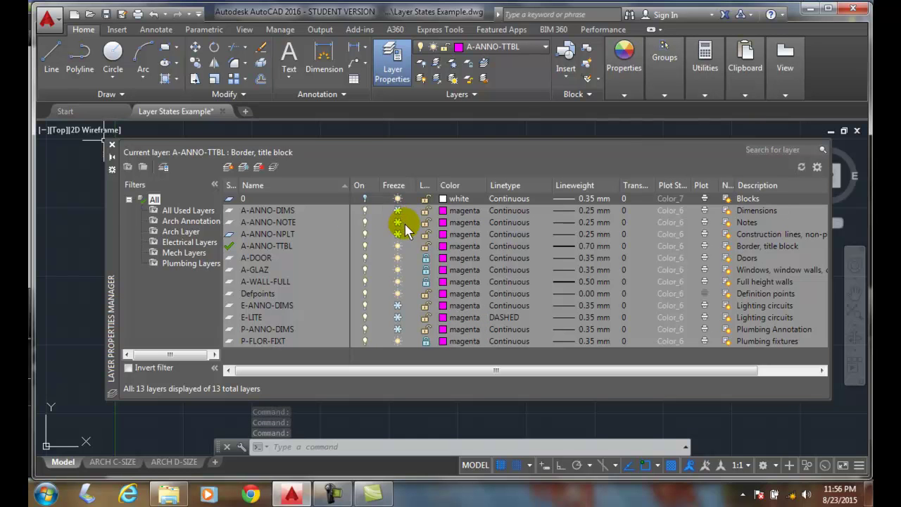
click(399, 233)
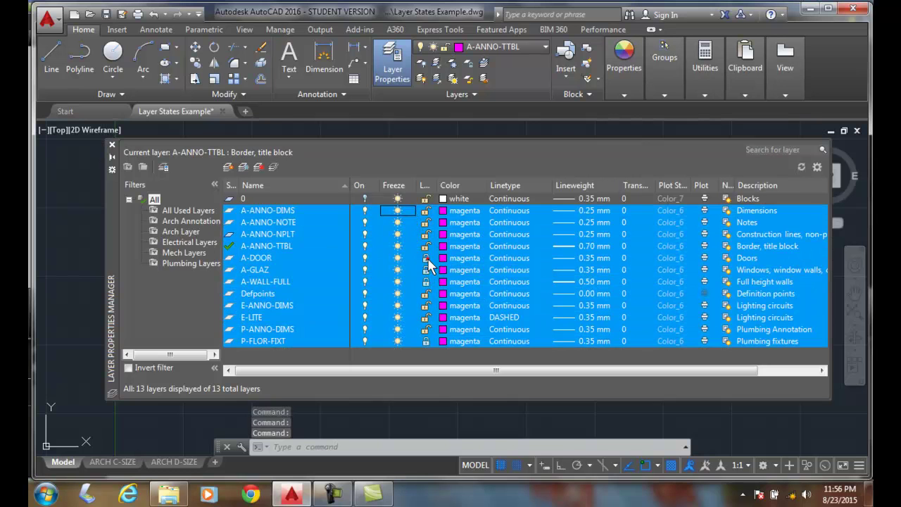
click(428, 277)
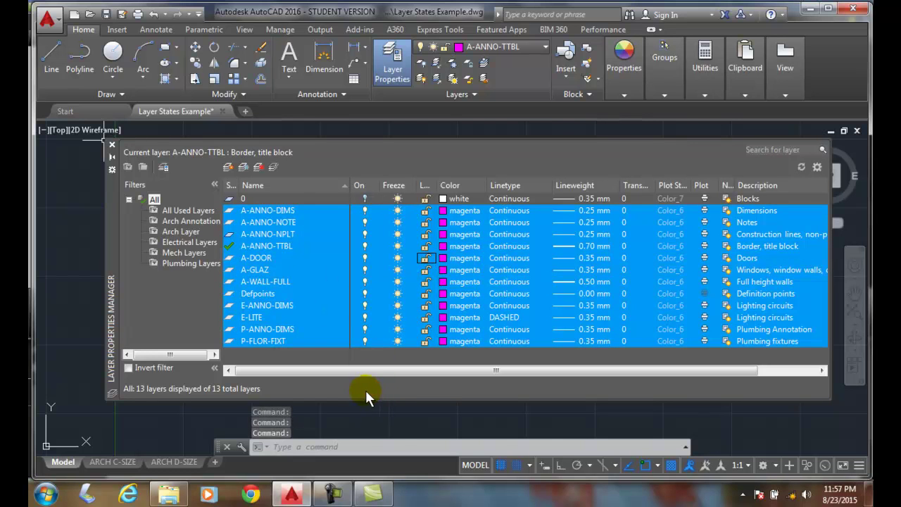
click(298, 359)
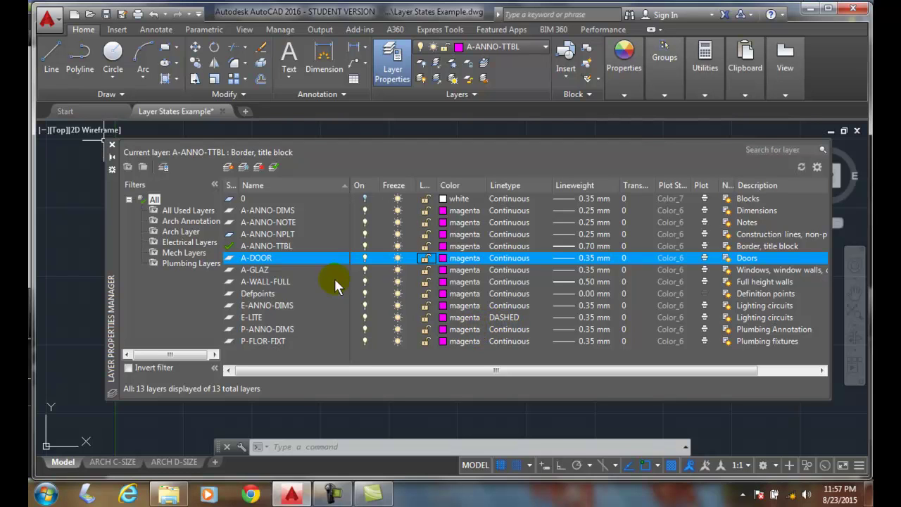
- Restore the saved Electrical Plan layer state from the Layer States Manager
click(168, 167)
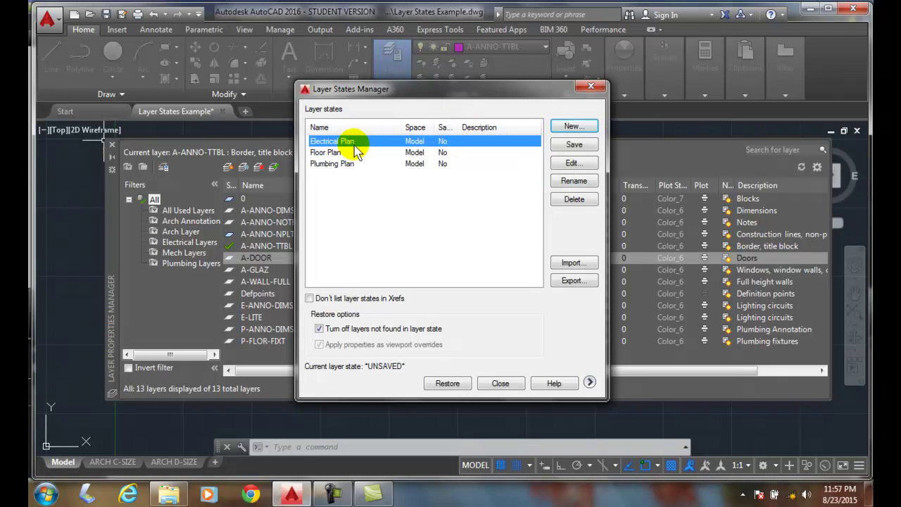
click(329, 152)
click(331, 142)
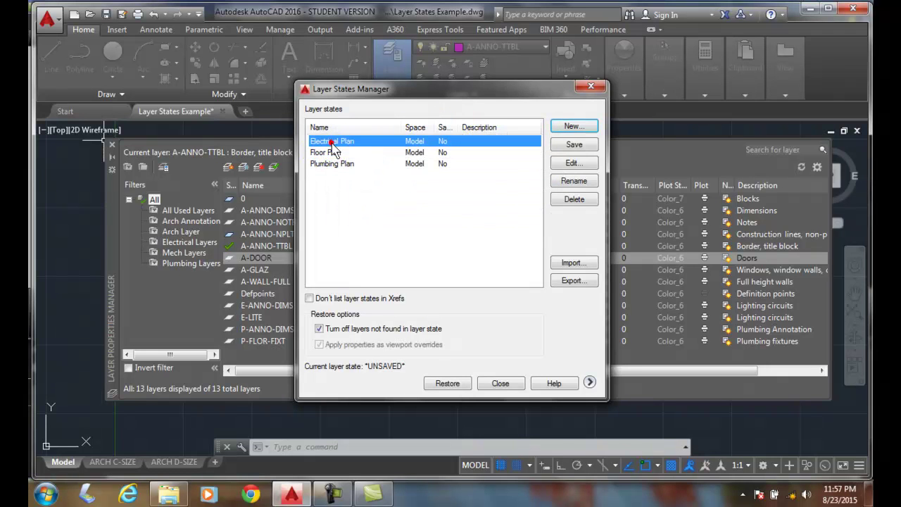
click(452, 384)
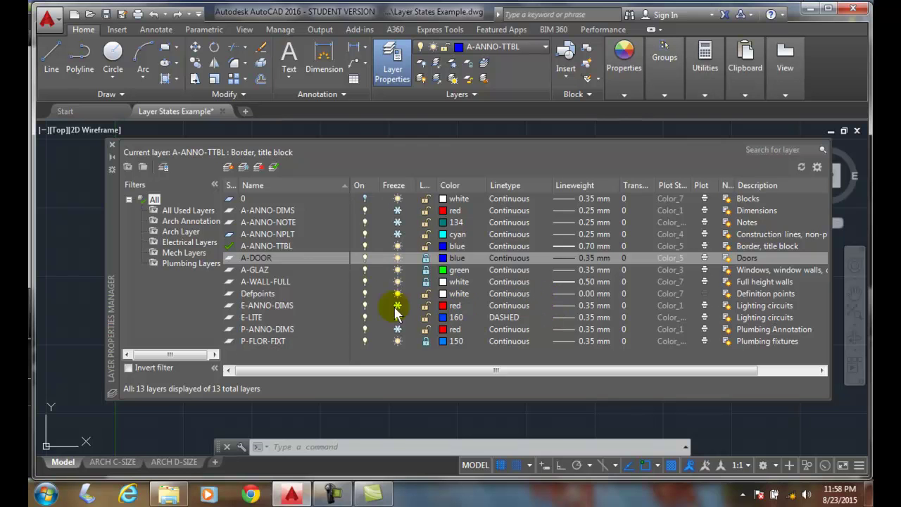
- Examine the layer settings stored in the Electrical Plan layer state through its edit dialog, and cancel the dialog
click(164, 167)
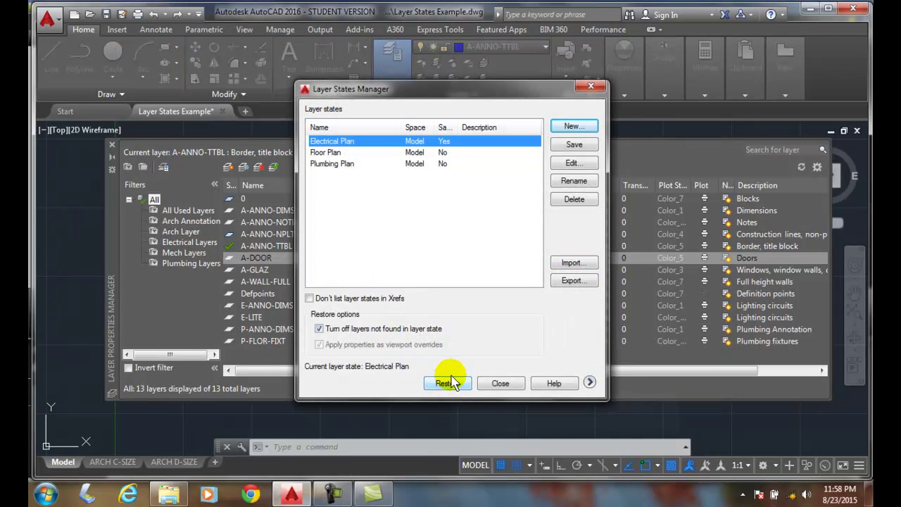
click(573, 164)
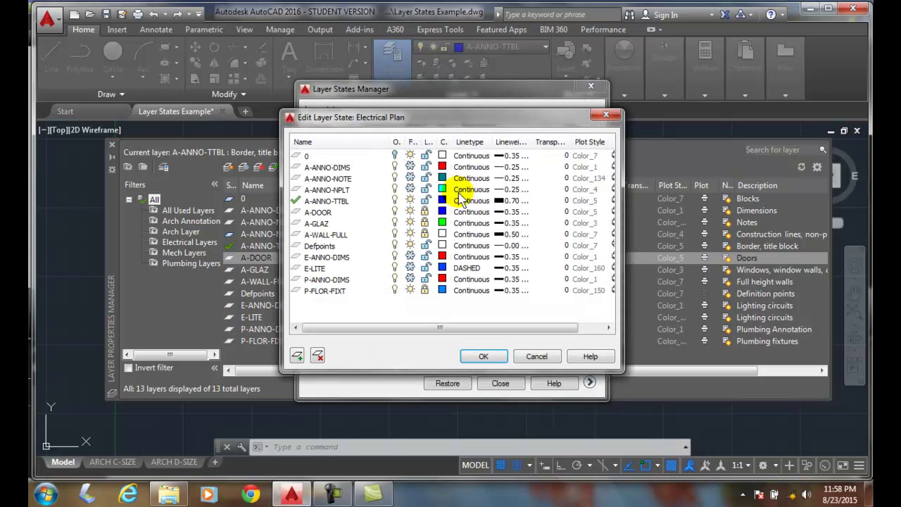
click(540, 357)
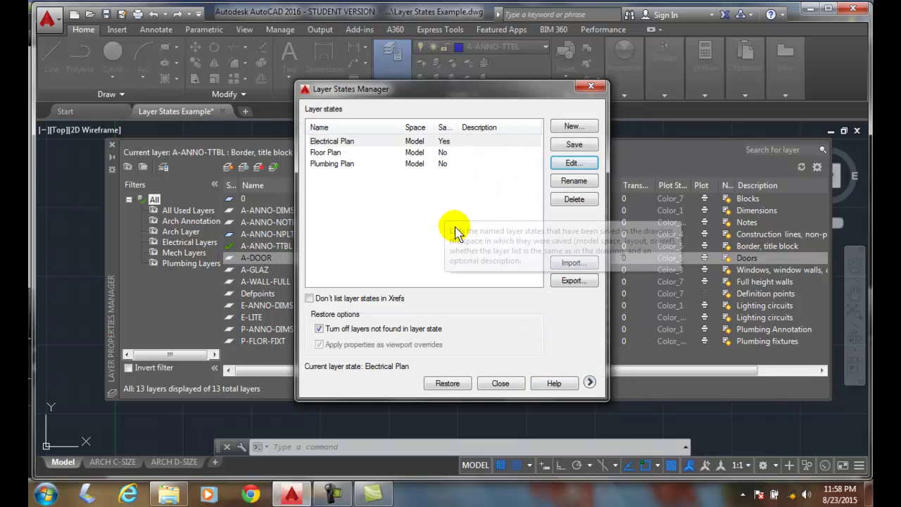